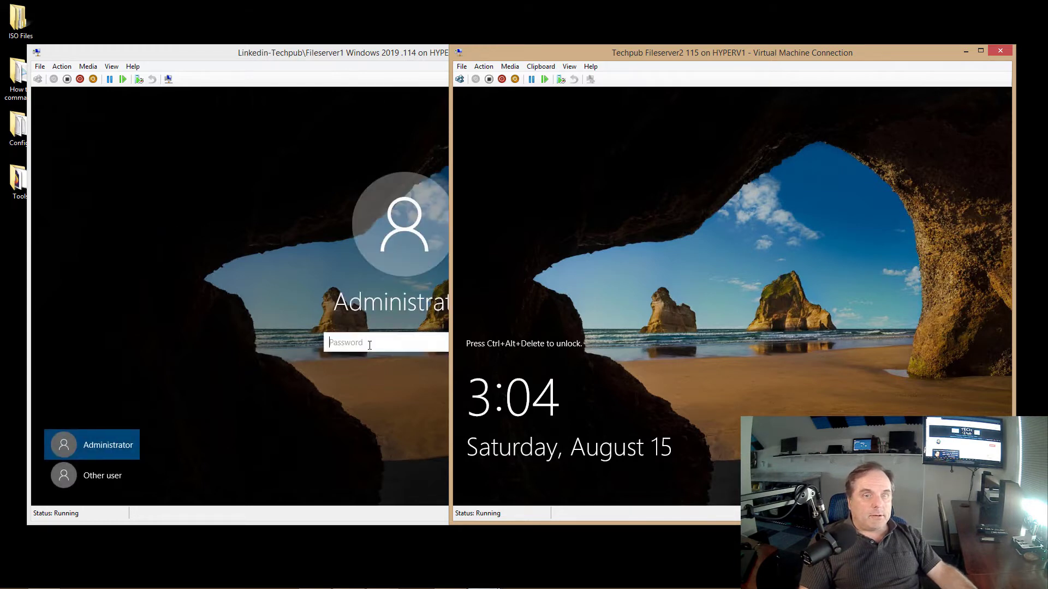
# - Open the Add Roles and Features wizard on Fileserver1 and maximize it
pyautogui.click(369, 345)
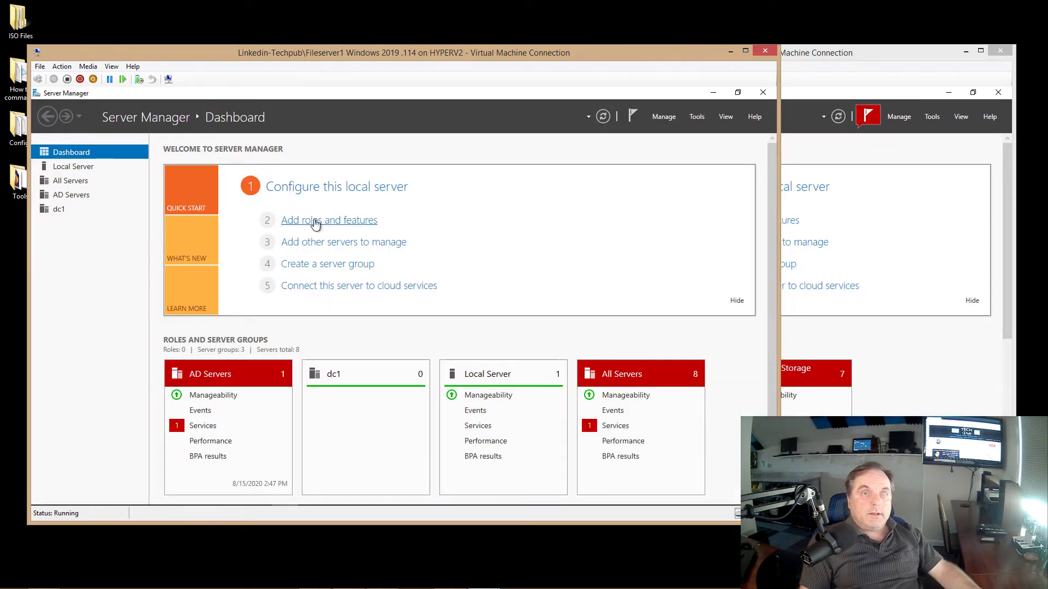
pyautogui.click(316, 220)
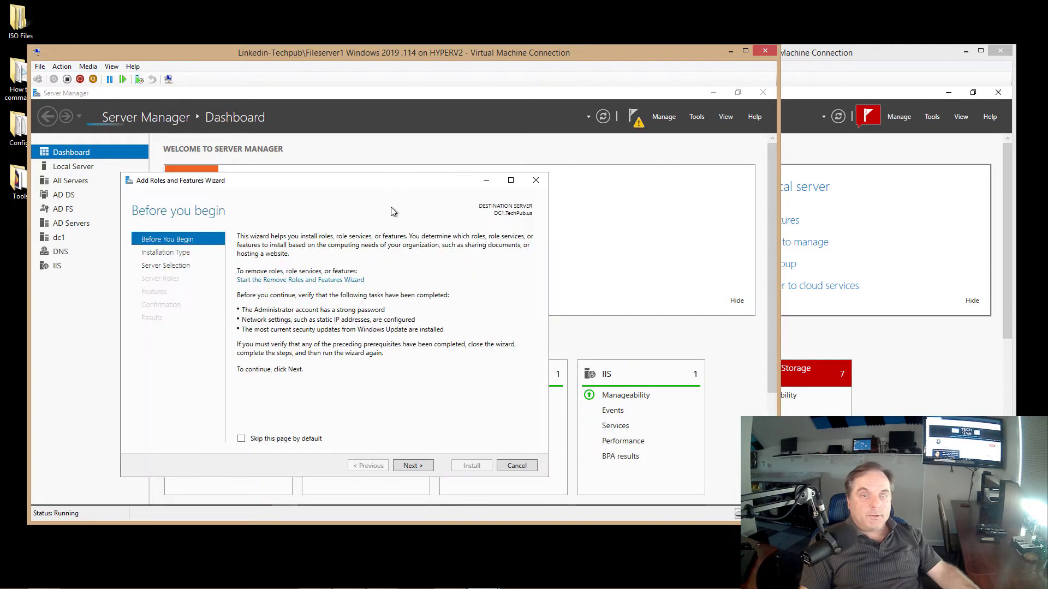
pyautogui.click(511, 181)
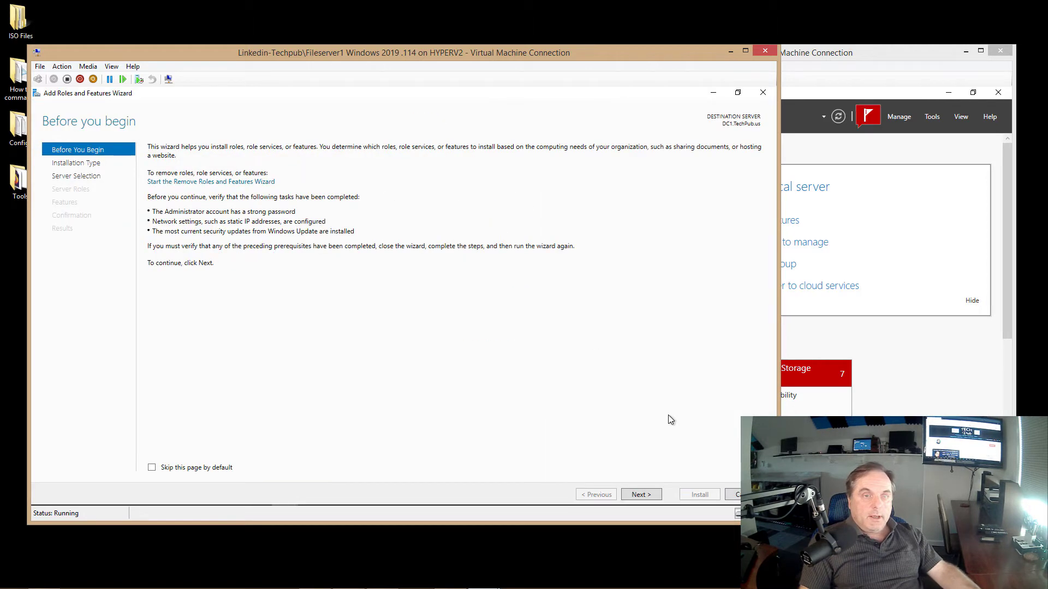
# - Select the Network Load Balancing feature with its management tools and start the installation
pyautogui.click(639, 495)
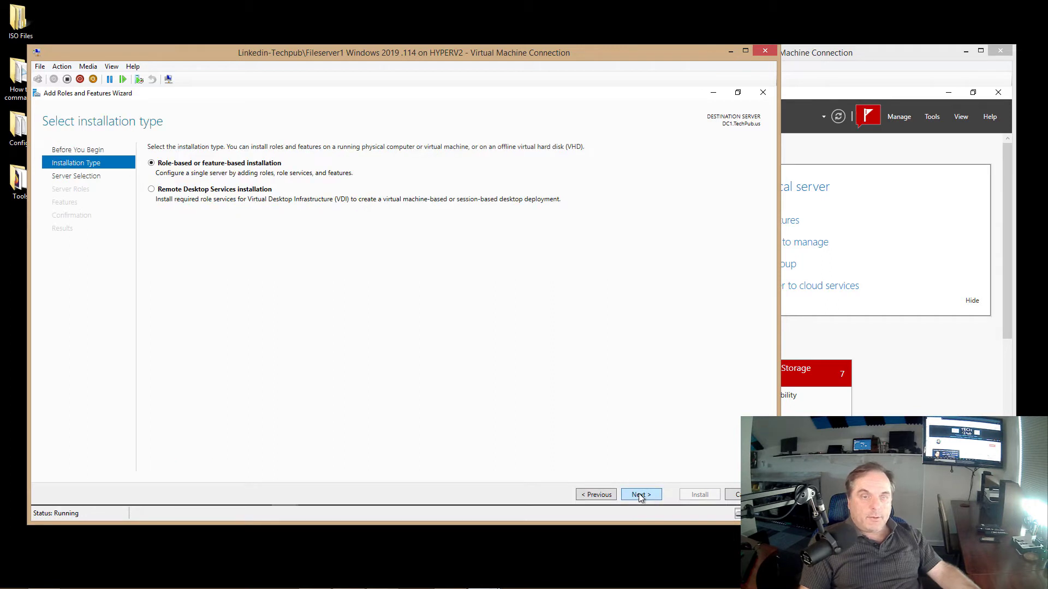
pyautogui.click(640, 495)
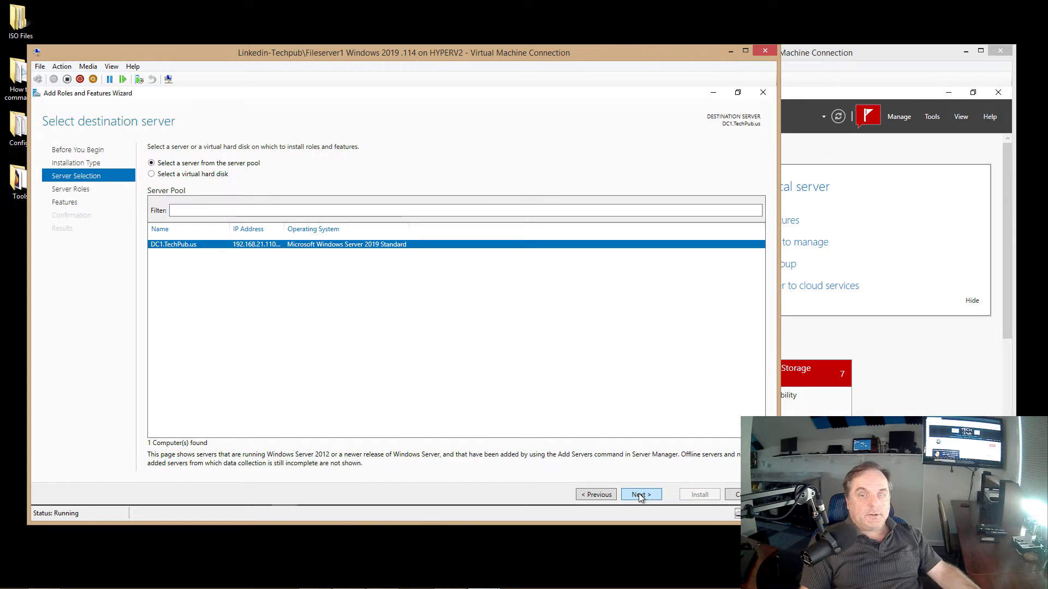
pyautogui.click(640, 495)
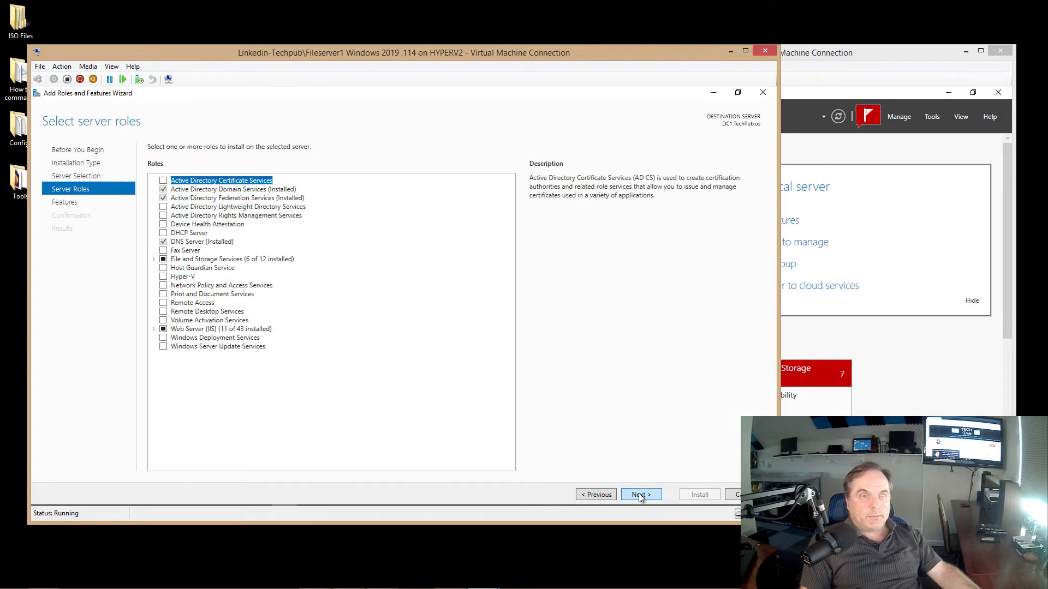
pyautogui.click(640, 495)
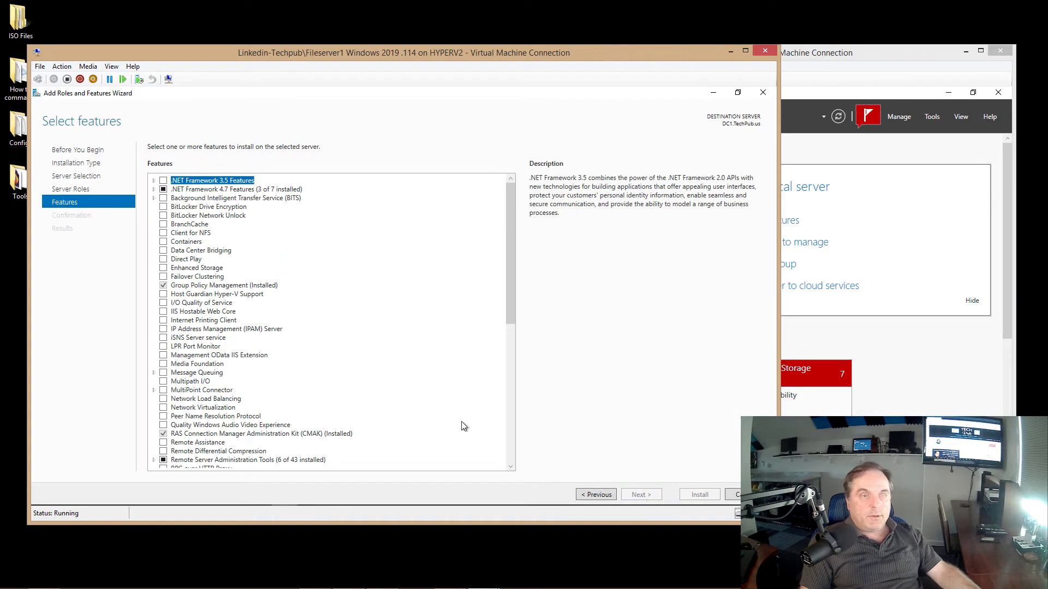
pyautogui.click(163, 399)
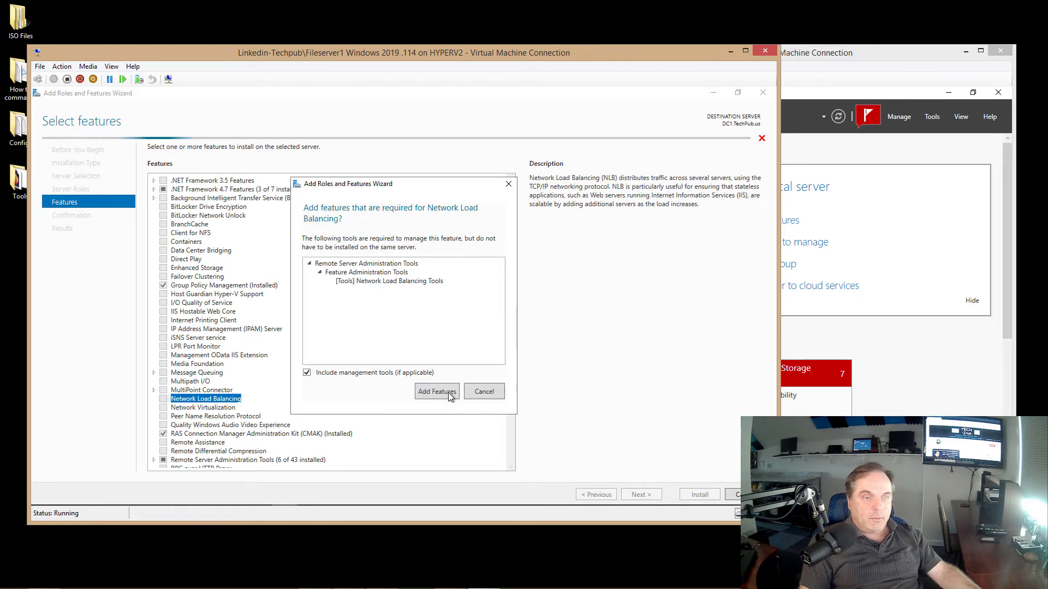
pyautogui.click(436, 392)
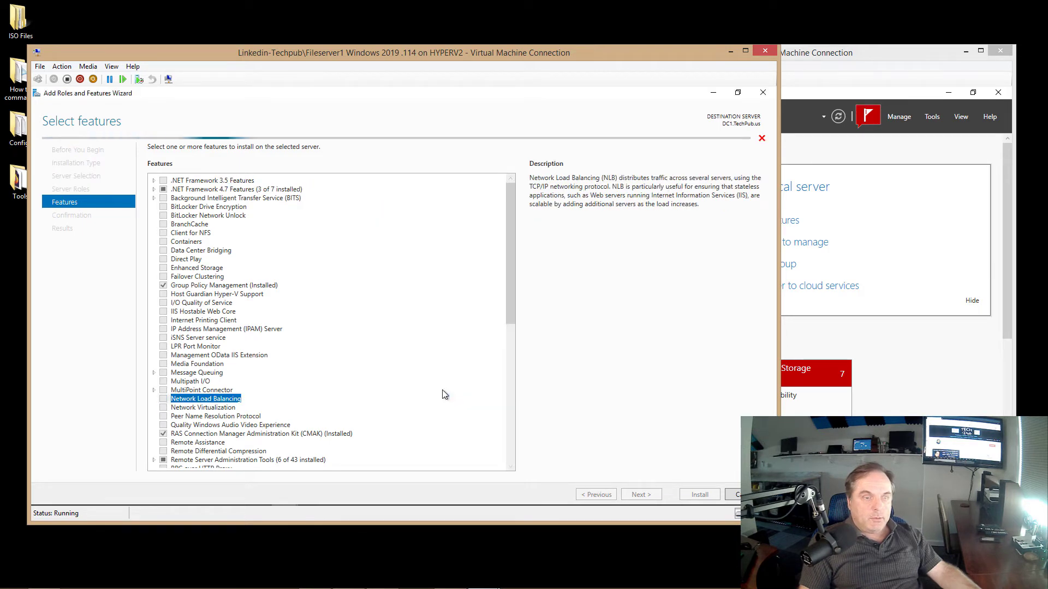
pyautogui.click(641, 495)
pyautogui.click(700, 495)
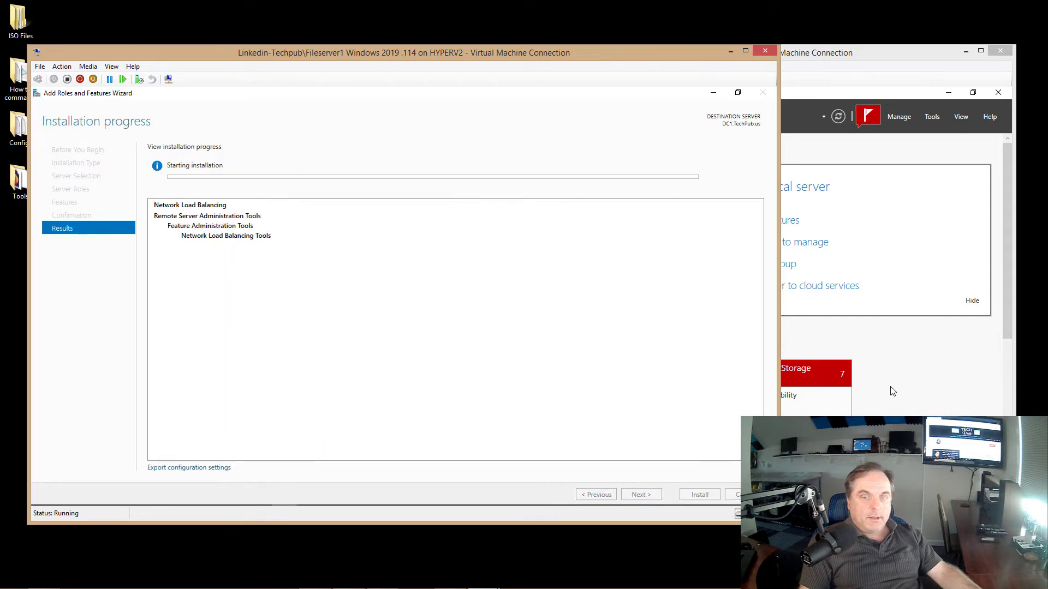
# - Close Fileserver1's finished wizard and verify Fileserver2's Network Load Balancing installation succeeded
pyautogui.click(893, 391)
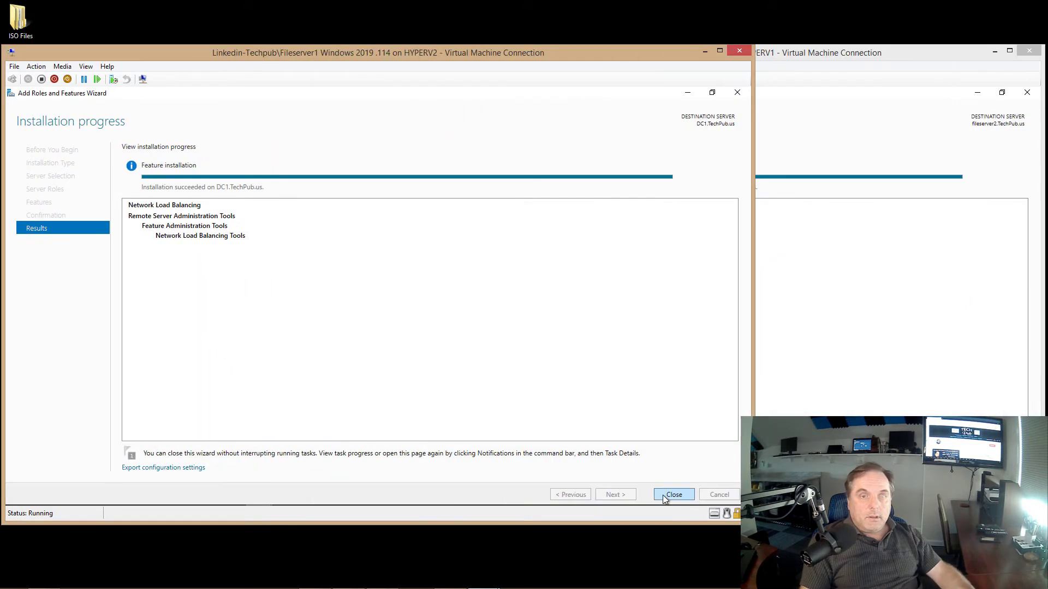
pyautogui.click(663, 495)
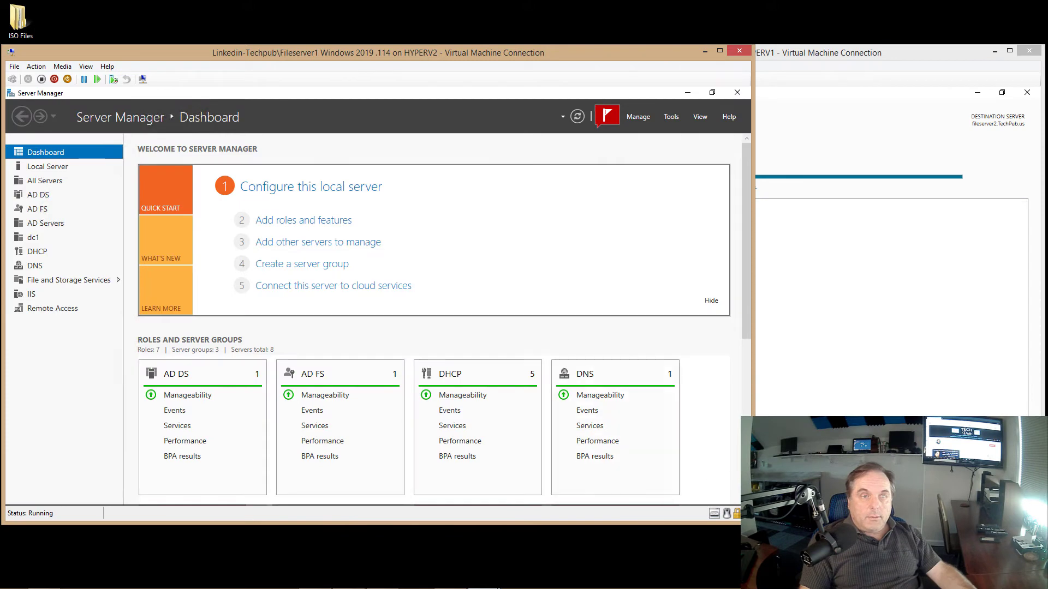
pyautogui.hotkey('alt', 'Tab')
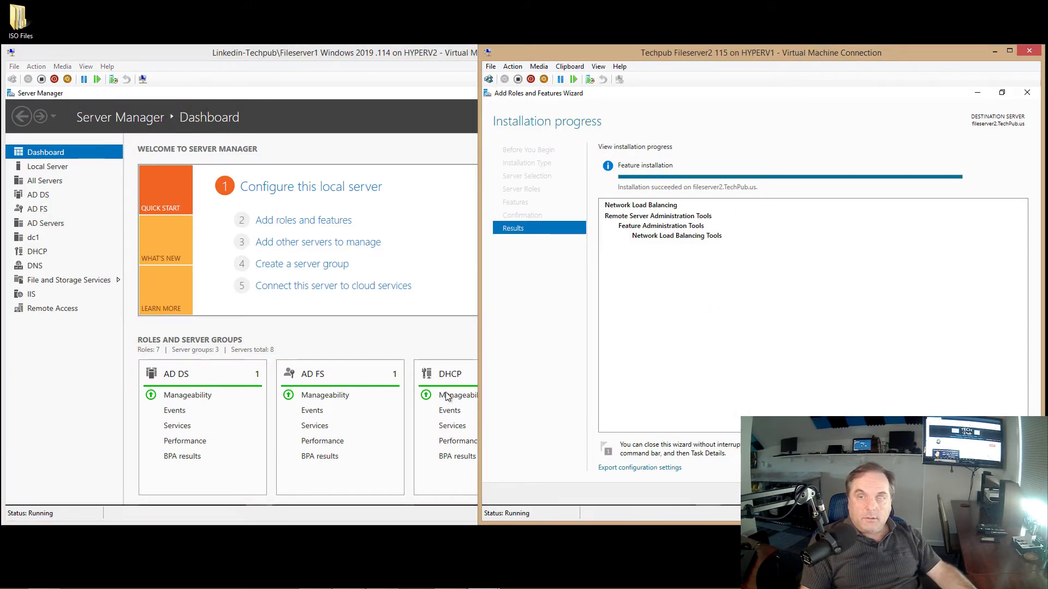
pyautogui.click(414, 345)
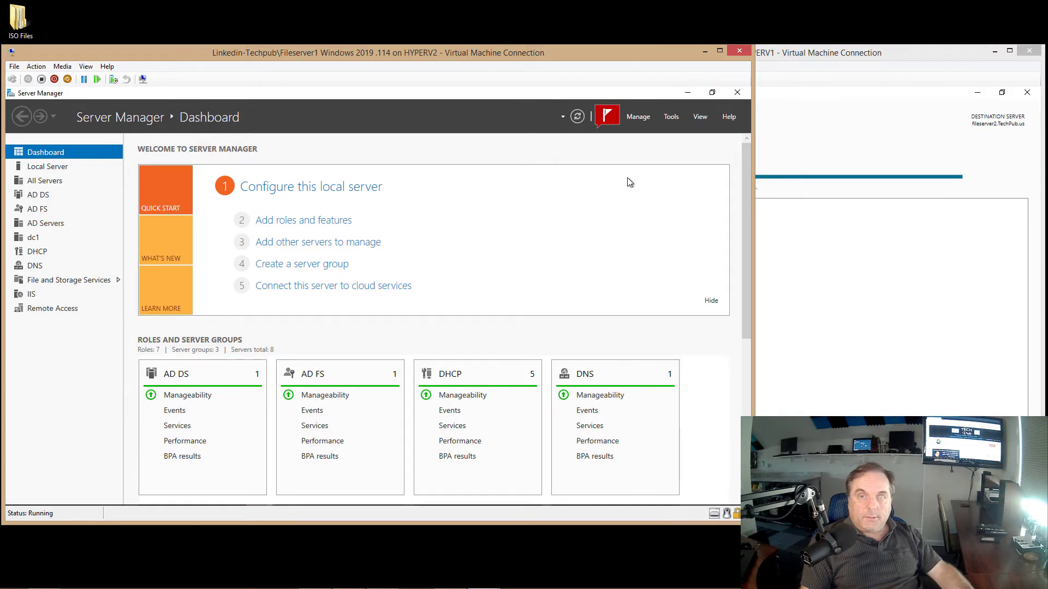
# - Launch Network Load Balancing Manager from the Tools menu and maximize it
pyautogui.click(670, 117)
pyautogui.click(638, 300)
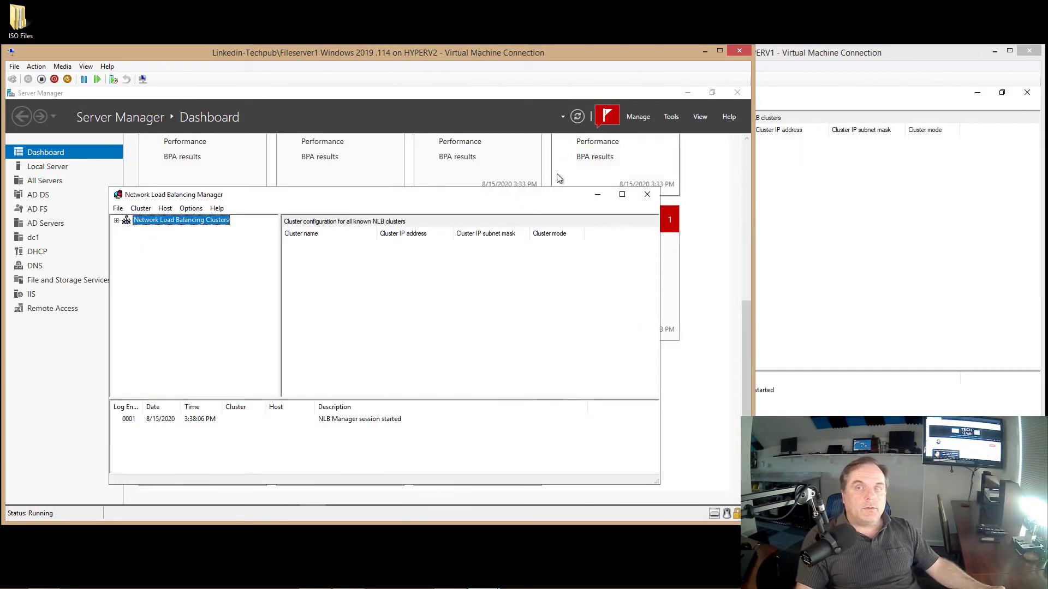
pyautogui.click(621, 194)
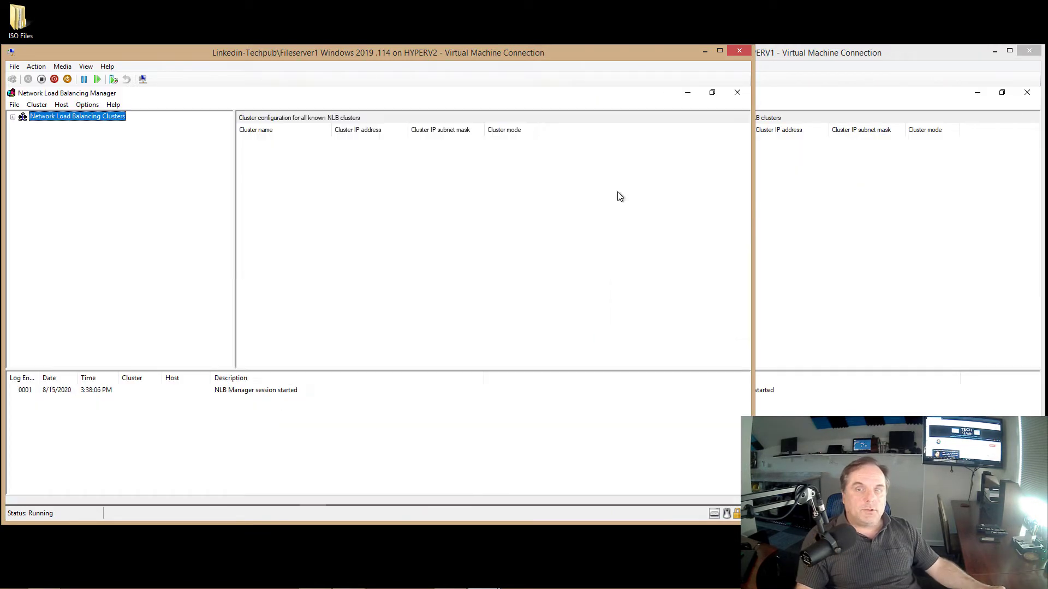
# - Create a new cluster on host fileserver1 using its Ethernet interface 192.168.21.114, keeping priority 1
pyautogui.rightClick(70, 114)
pyautogui.click(87, 121)
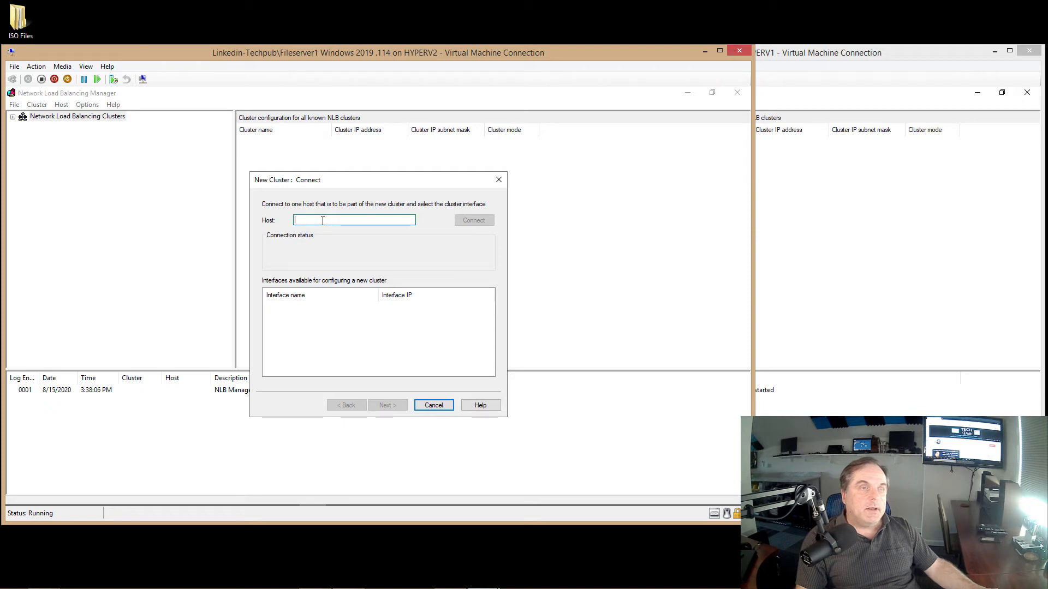
pyautogui.write('fileserver1')
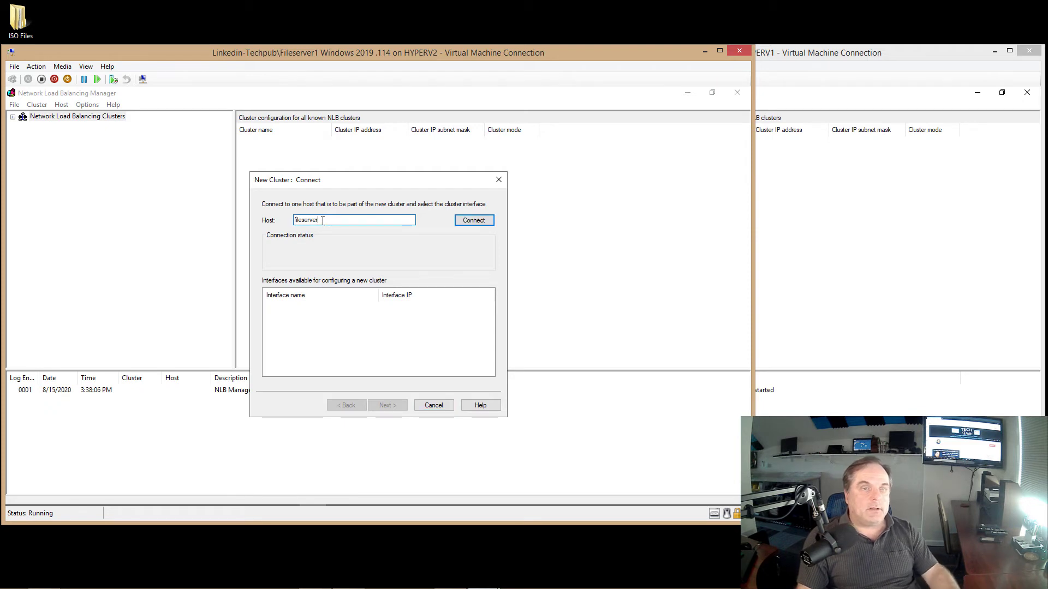
pyautogui.click(486, 222)
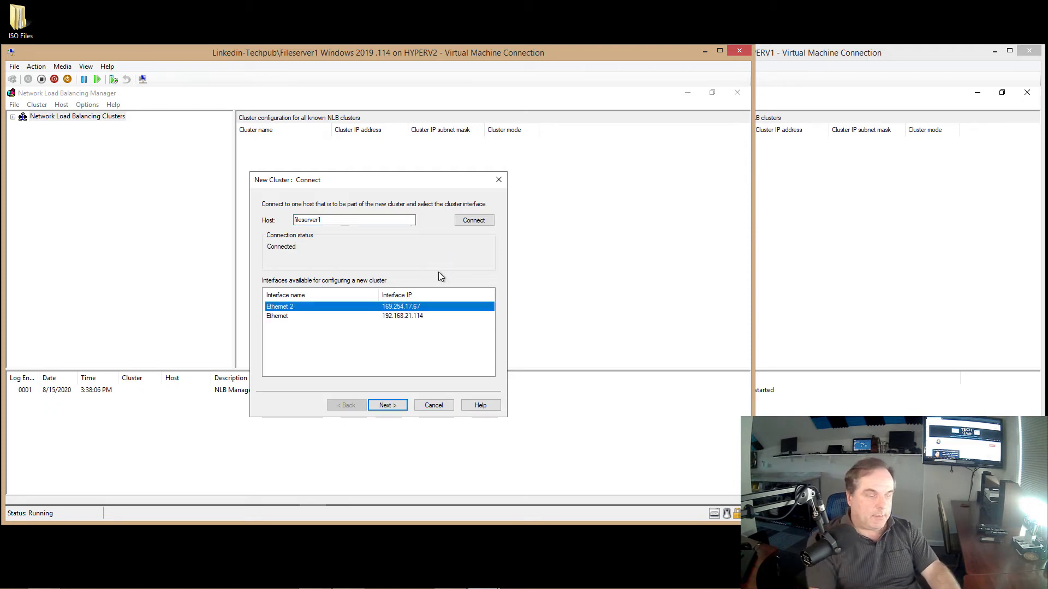
pyautogui.click(323, 318)
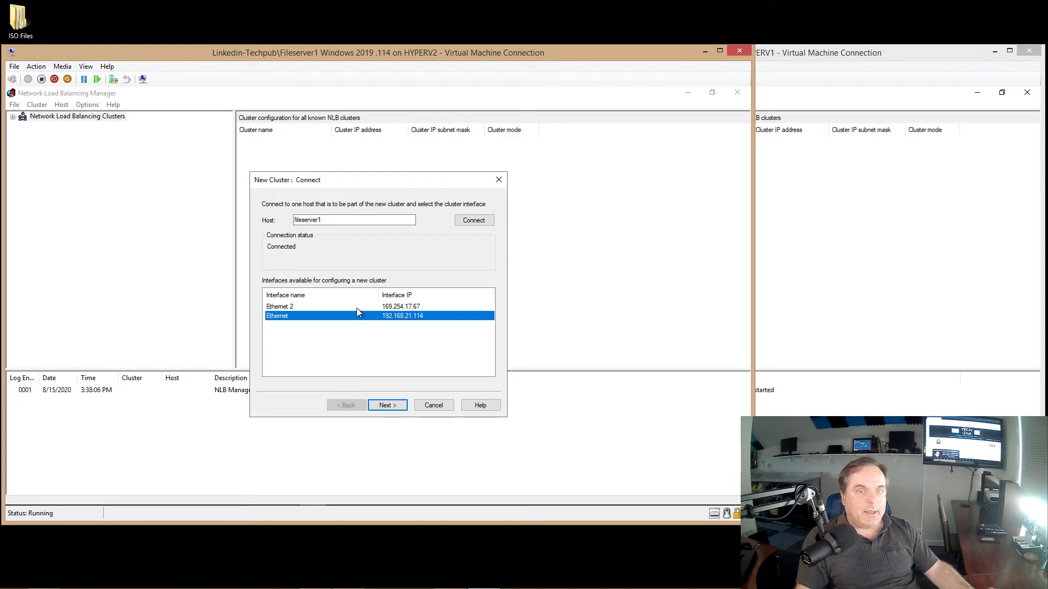
pyautogui.click(387, 405)
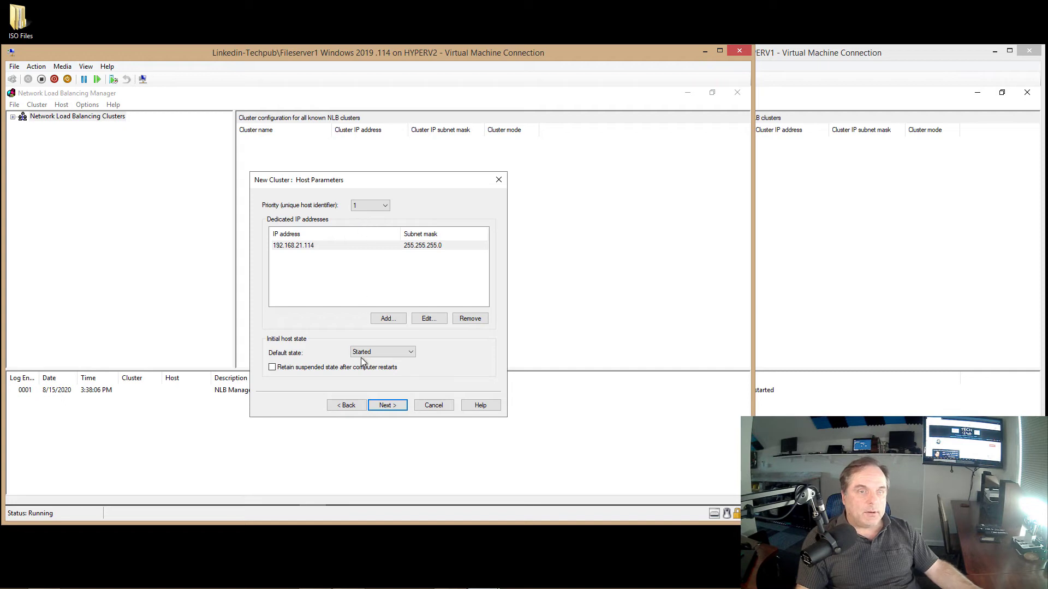
pyautogui.click(385, 406)
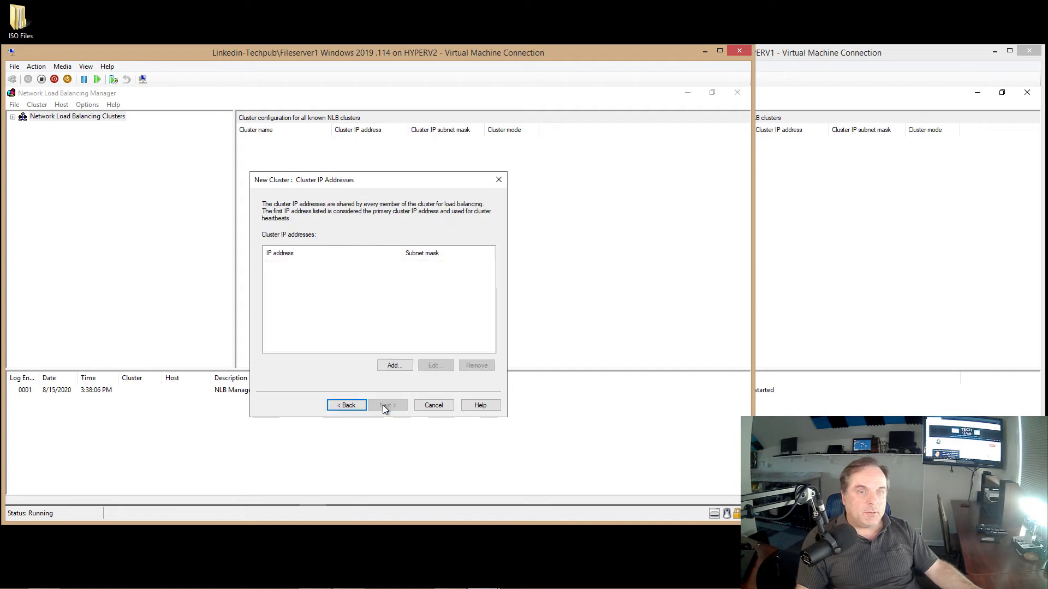
# - Add cluster IP address 192.168.21.208 with subnet mask 255.255.255.0
pyautogui.click(398, 366)
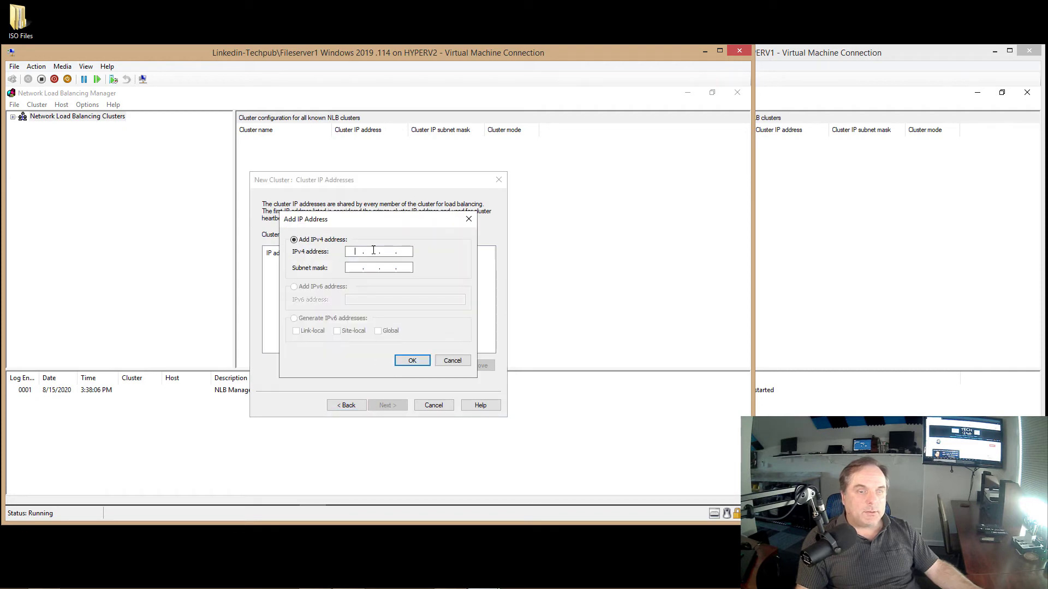
pyautogui.write('192 . 168 . 21 . 208')
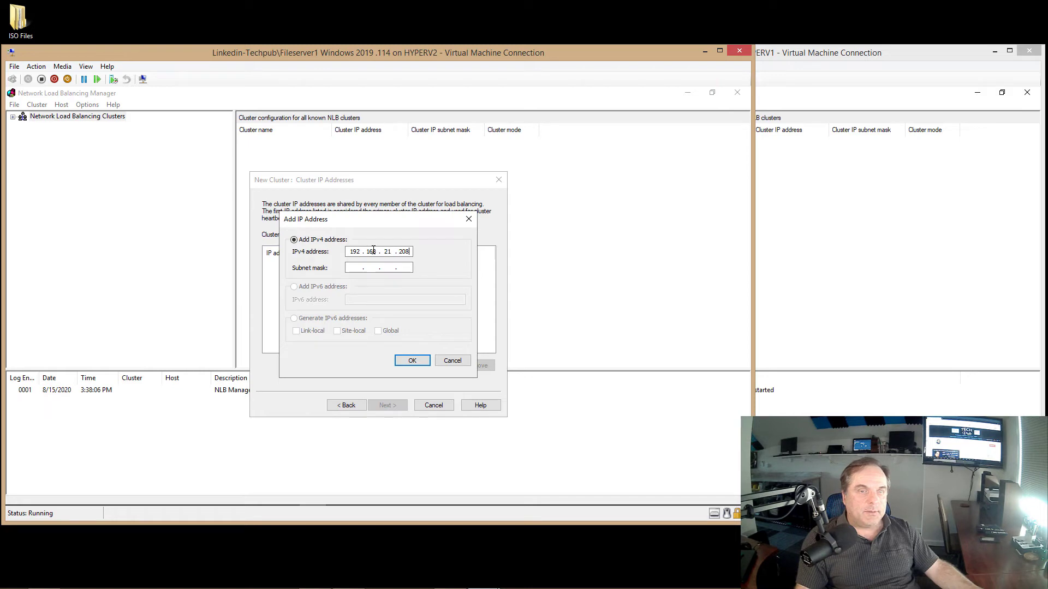
pyautogui.press('Tab')
pyautogui.click(404, 361)
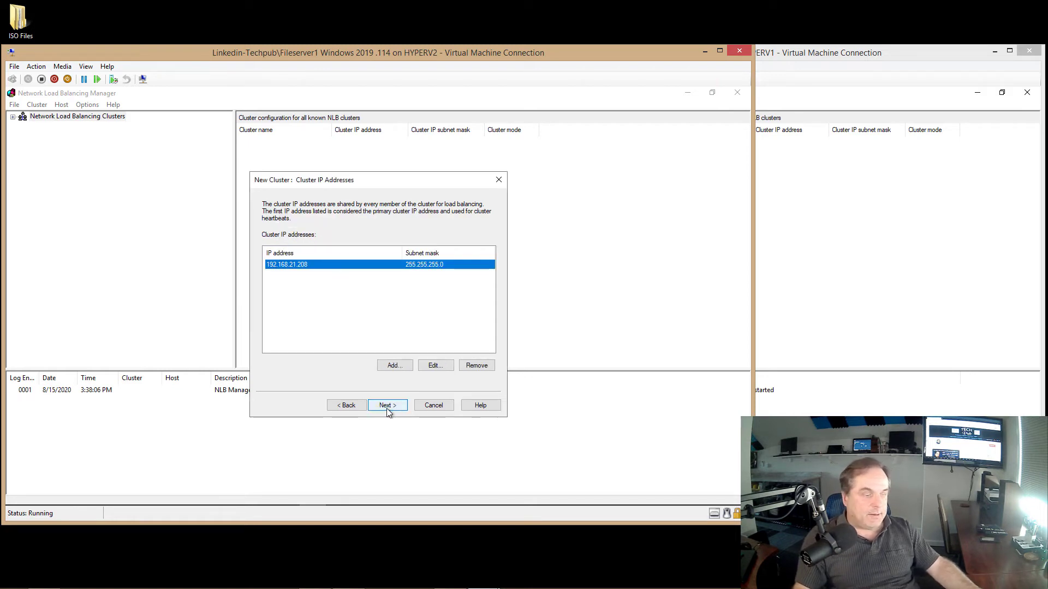
pyautogui.click(386, 407)
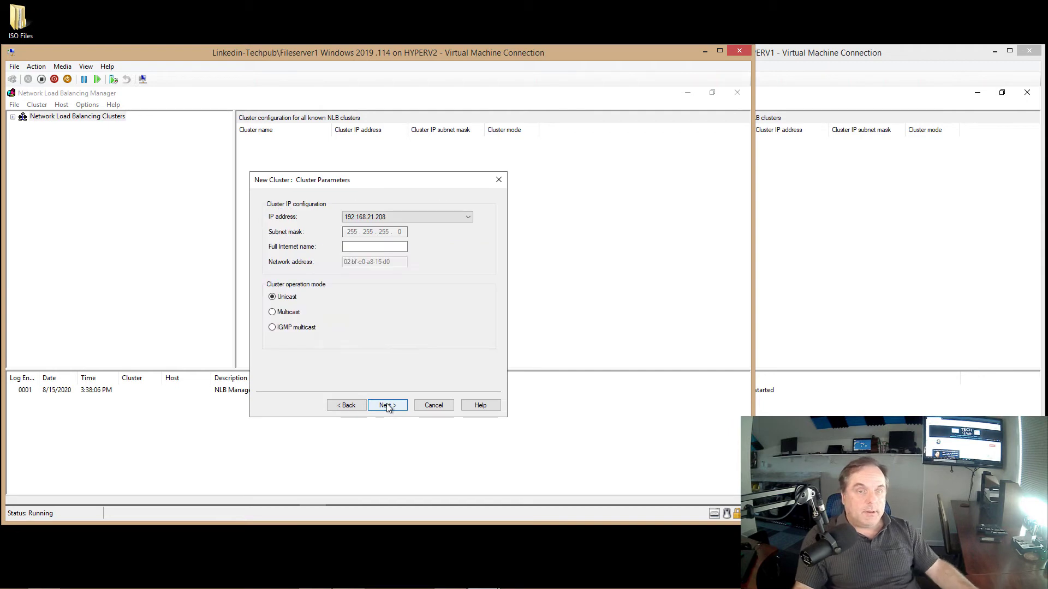
# - Set the cluster's full internet name to NLB and its operation mode to Multicast
pyautogui.click(359, 247)
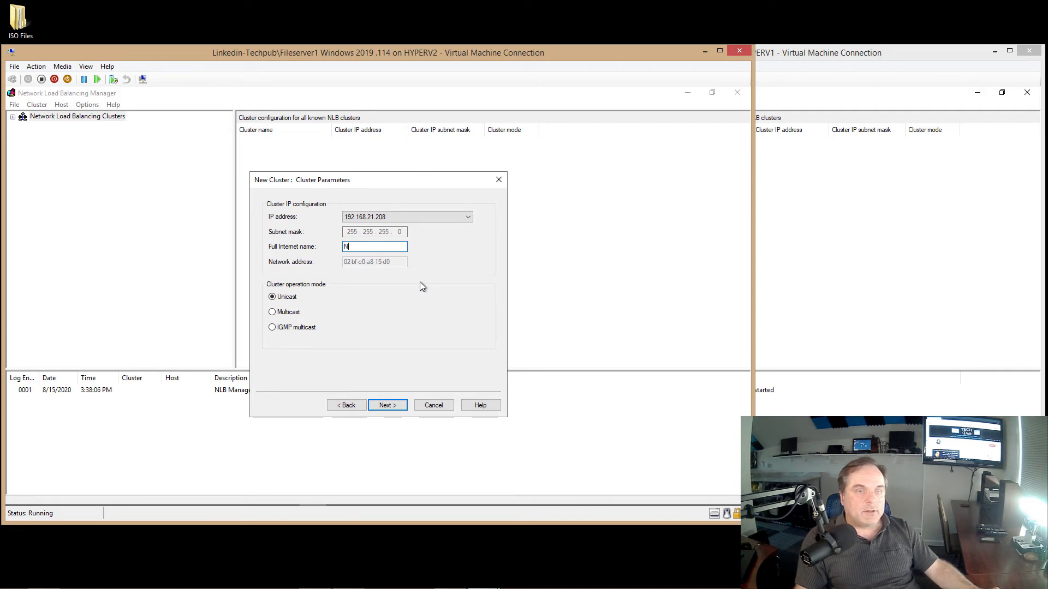
pyautogui.write('NLB')
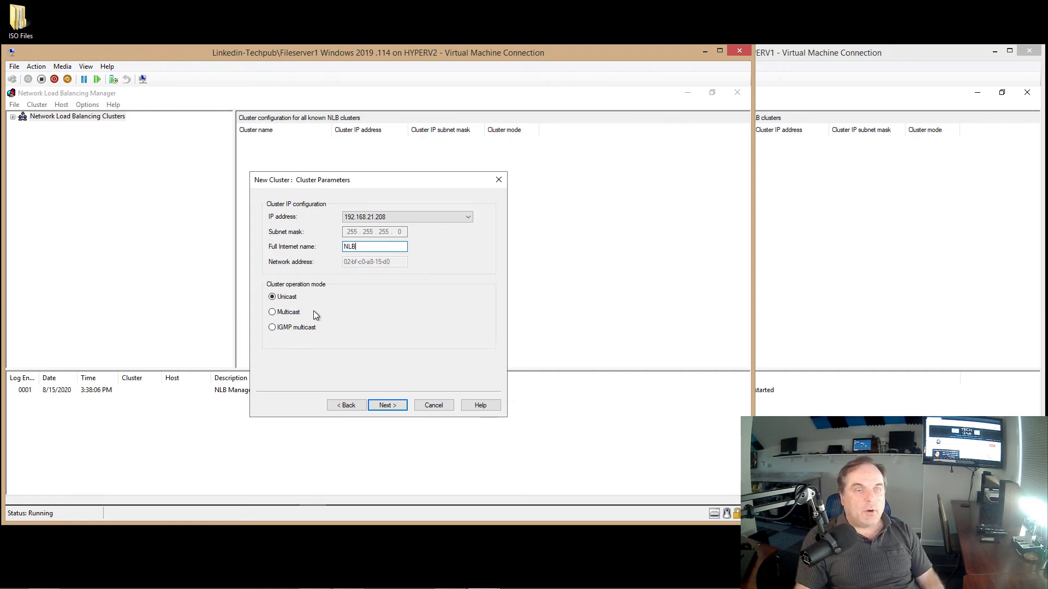
pyautogui.click(283, 313)
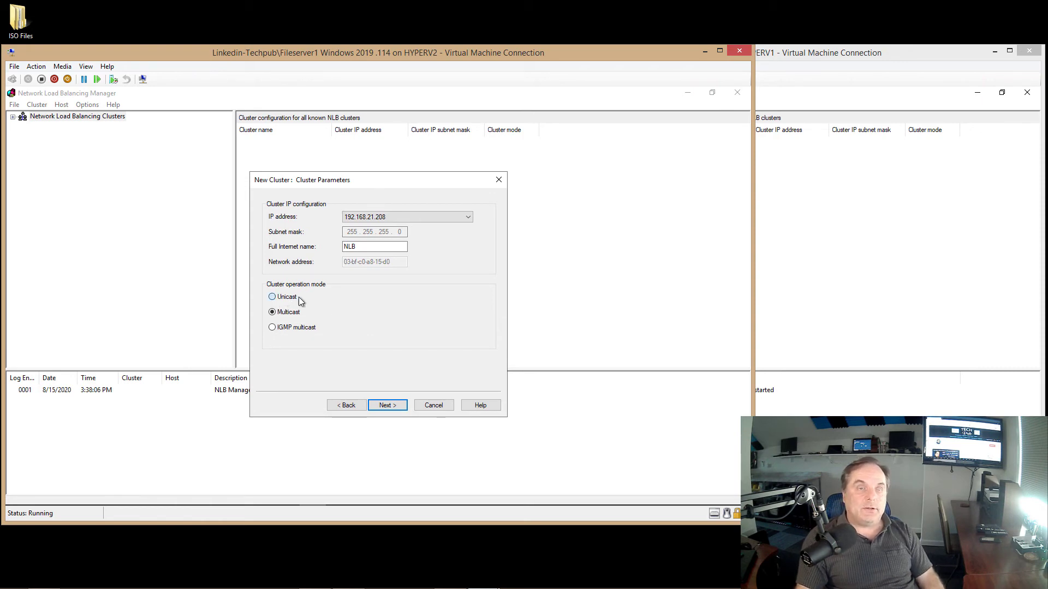
pyautogui.click(284, 298)
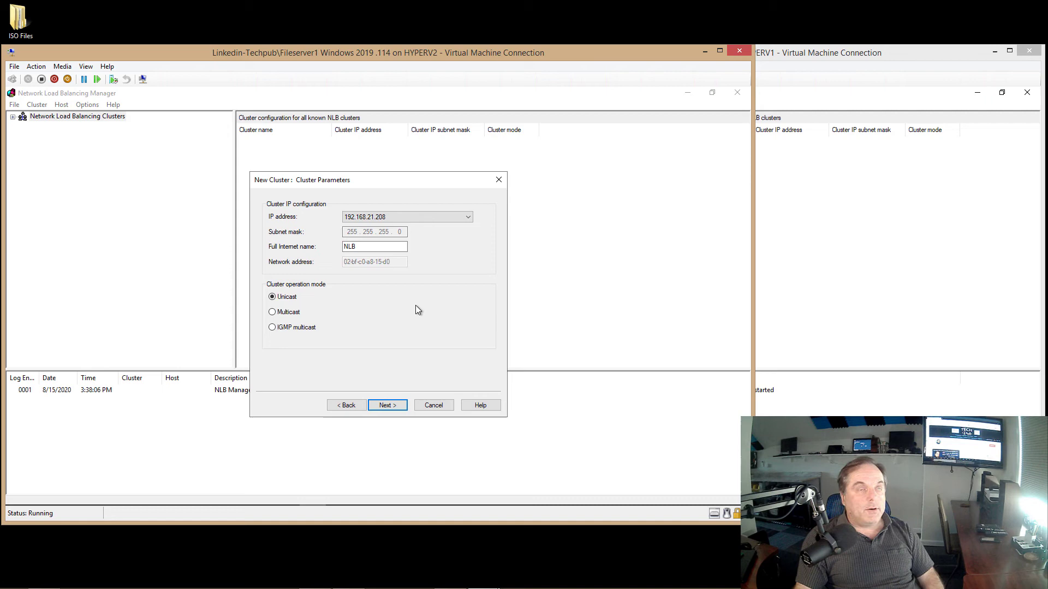
pyautogui.click(295, 312)
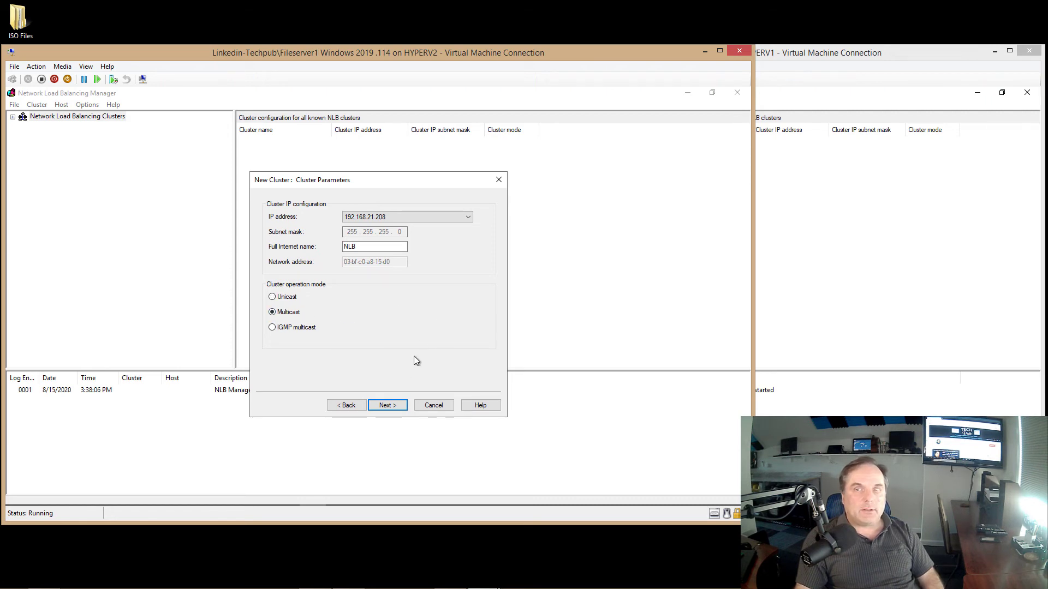
pyautogui.click(382, 407)
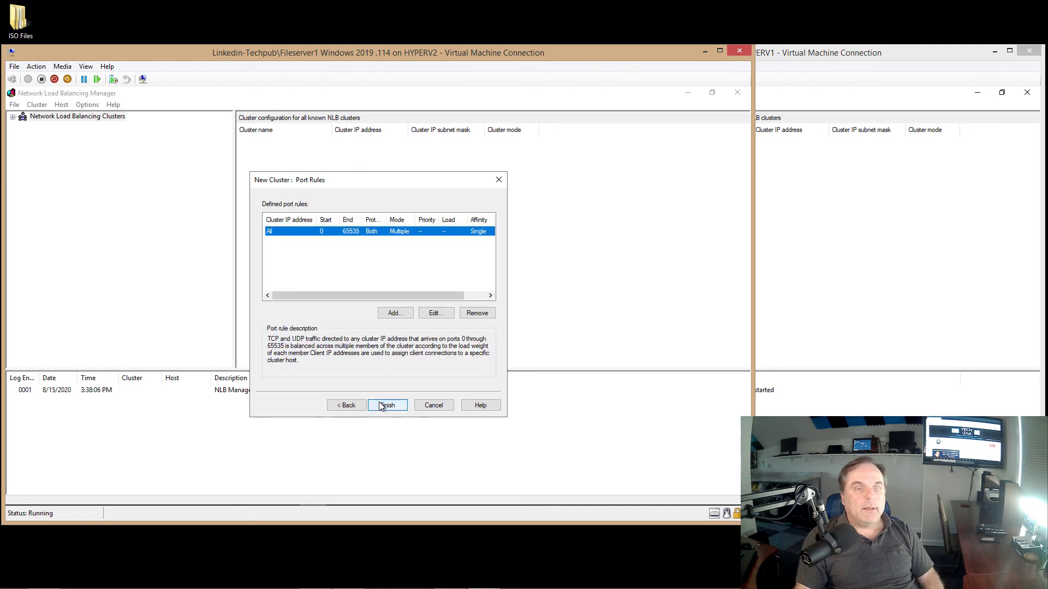
# - Review the default all-ports rule without changes and finish creating the cluster
pyautogui.click(439, 315)
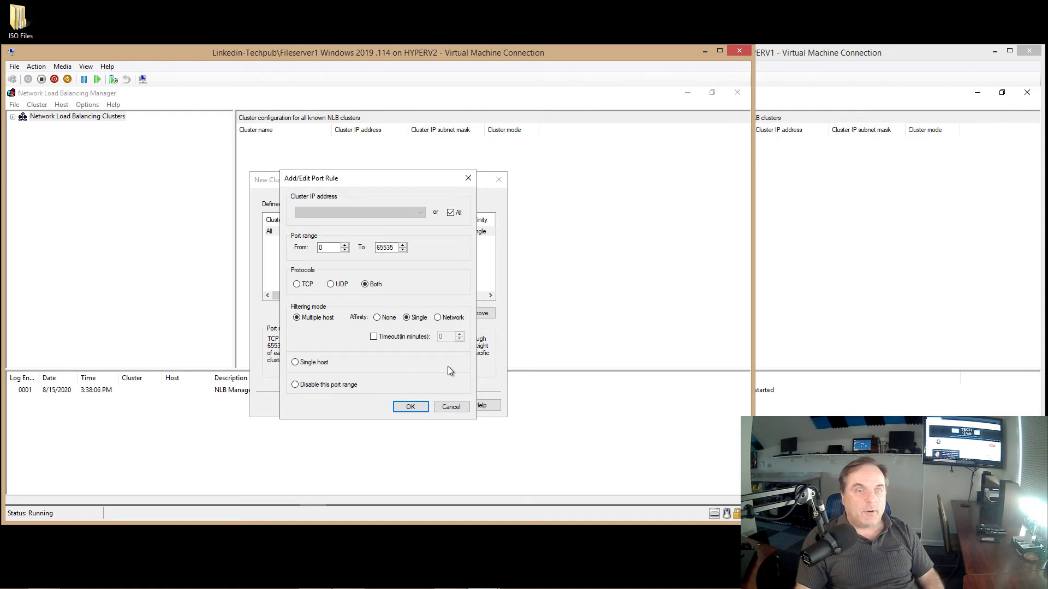
pyautogui.click(448, 408)
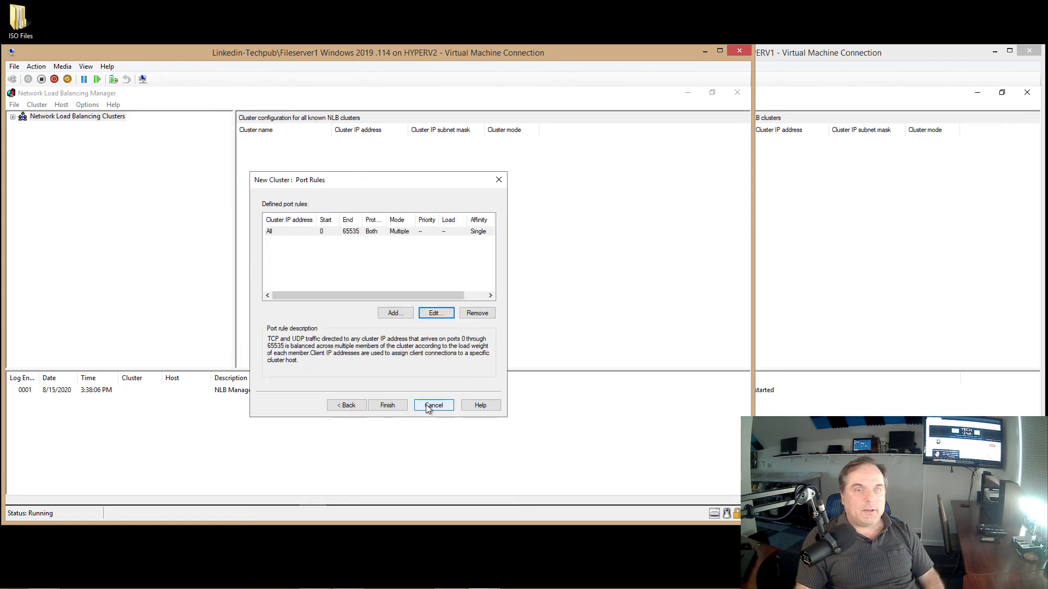
pyautogui.click(384, 406)
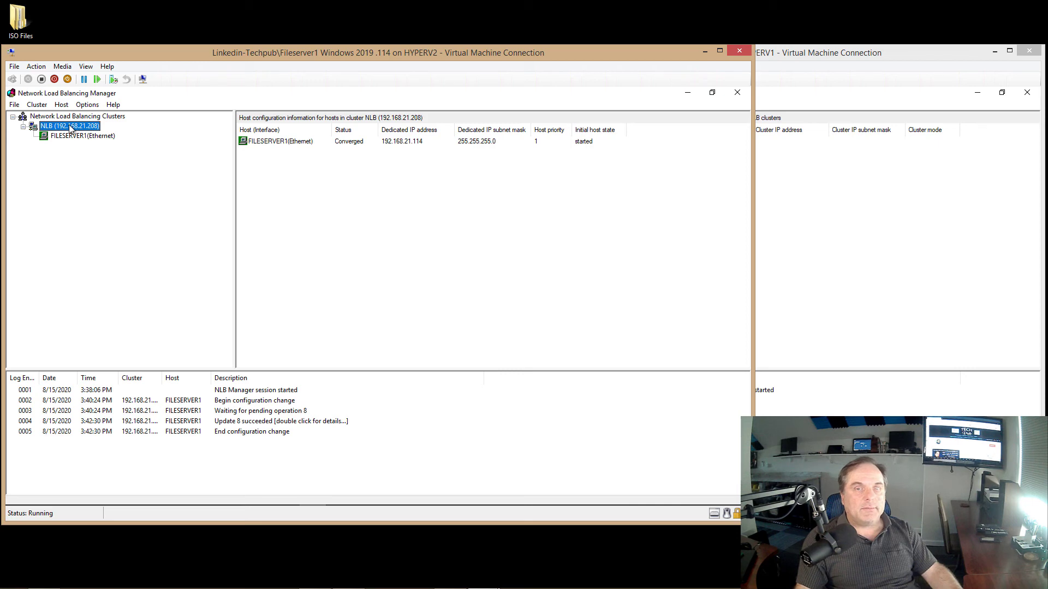
# - Add host fileserver2 to the NLB cluster on its Ethernet 2 interface with priority 2
pyautogui.rightClick(70, 127)
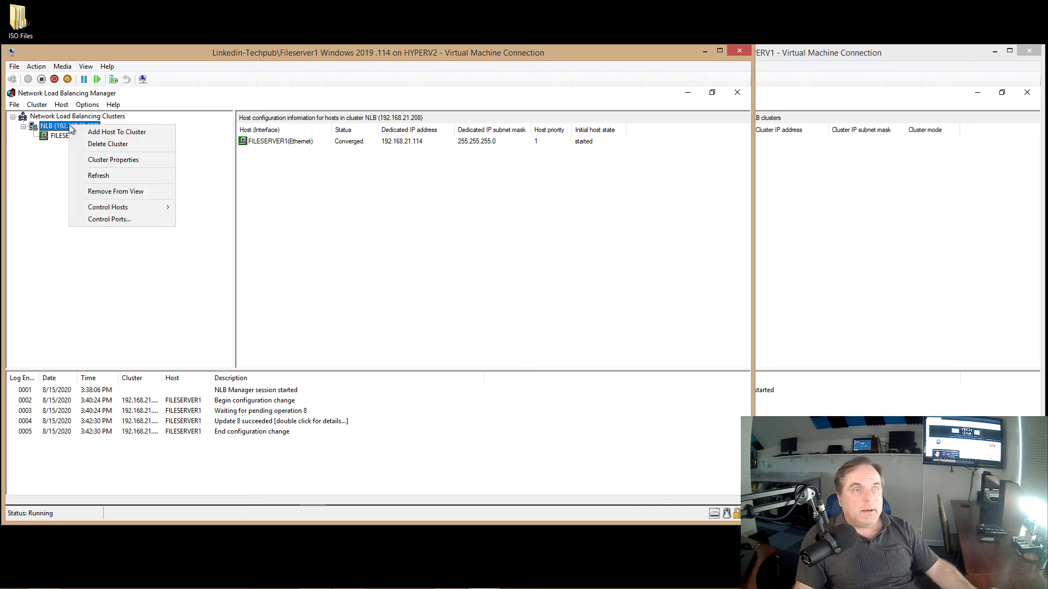
pyautogui.click(98, 132)
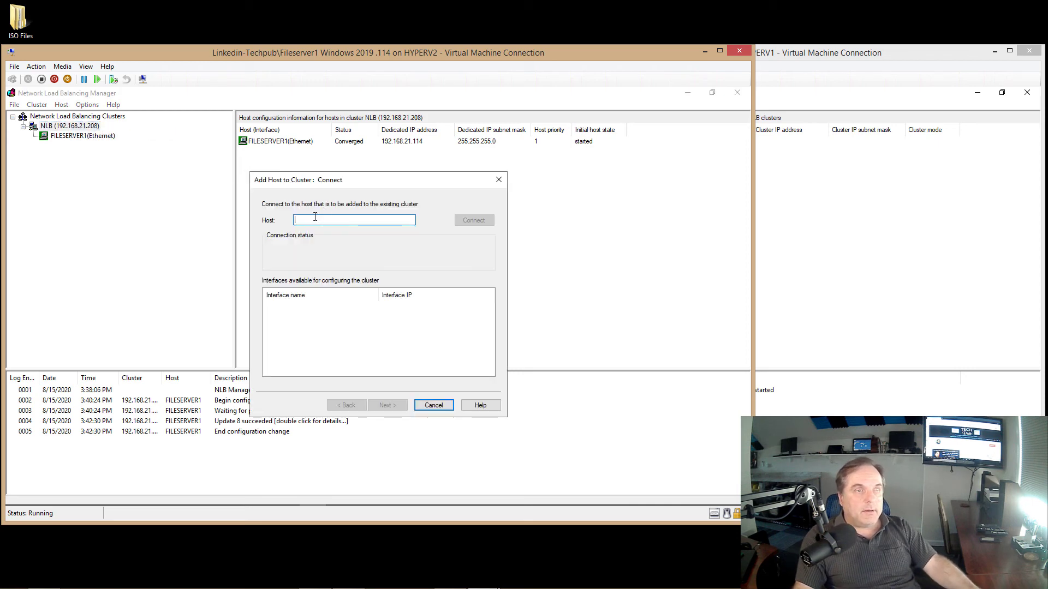
pyautogui.write('fileserver')
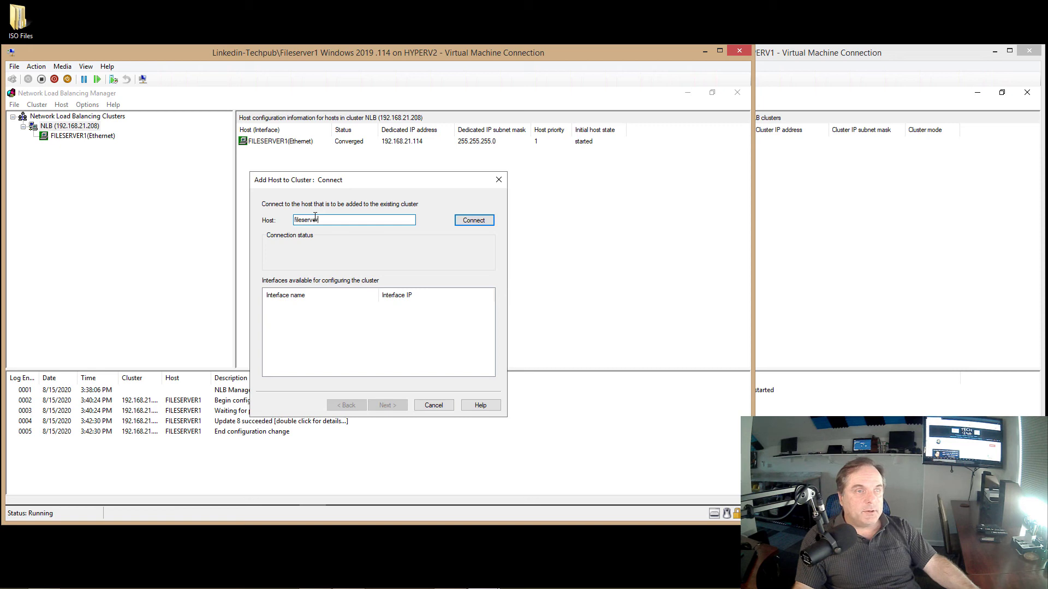
pyautogui.write('2')
pyautogui.click(464, 222)
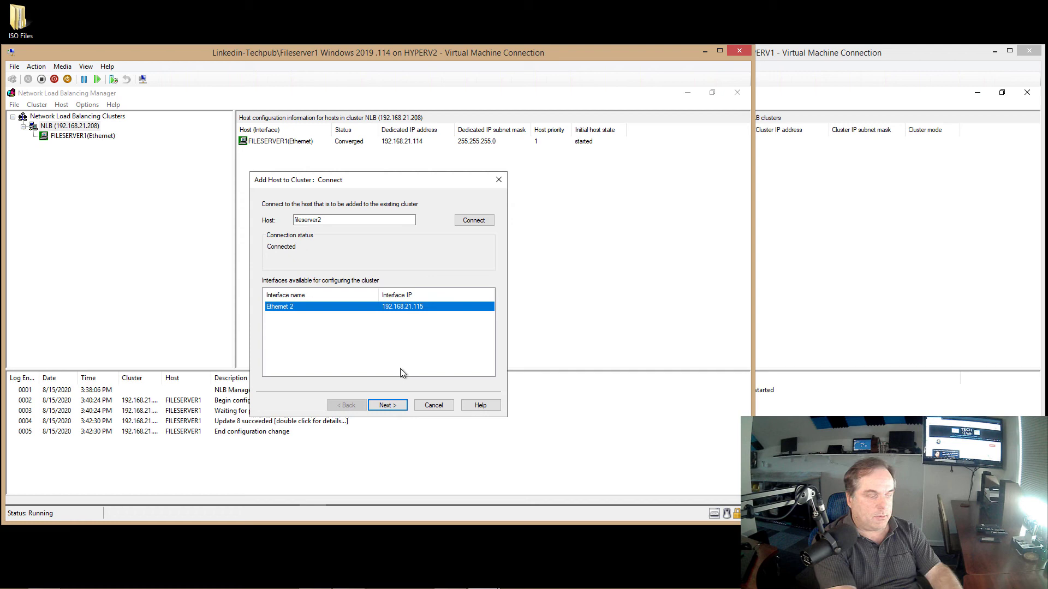
pyautogui.click(388, 405)
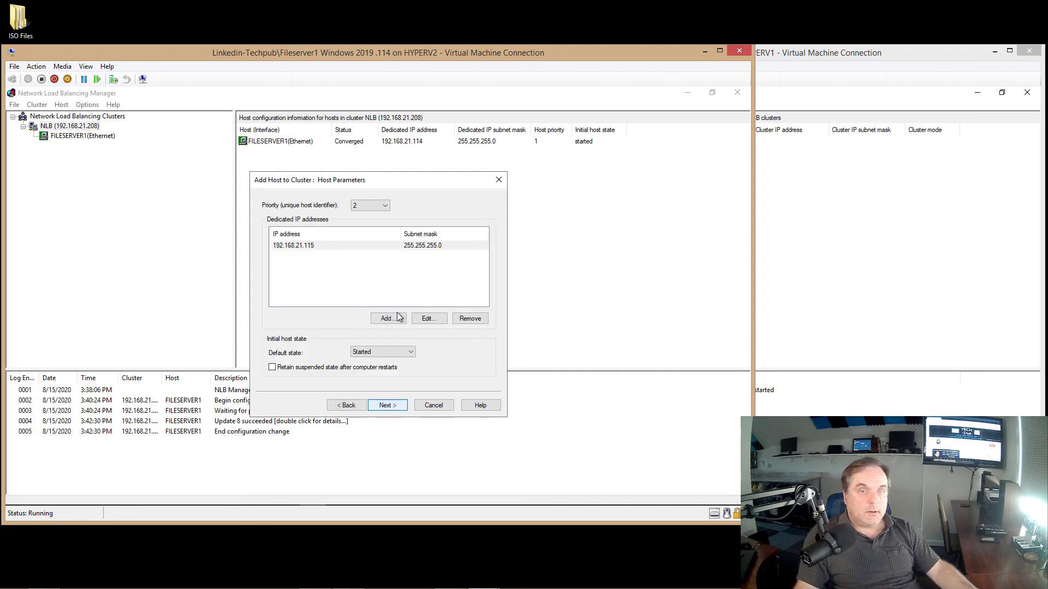
pyautogui.click(385, 206)
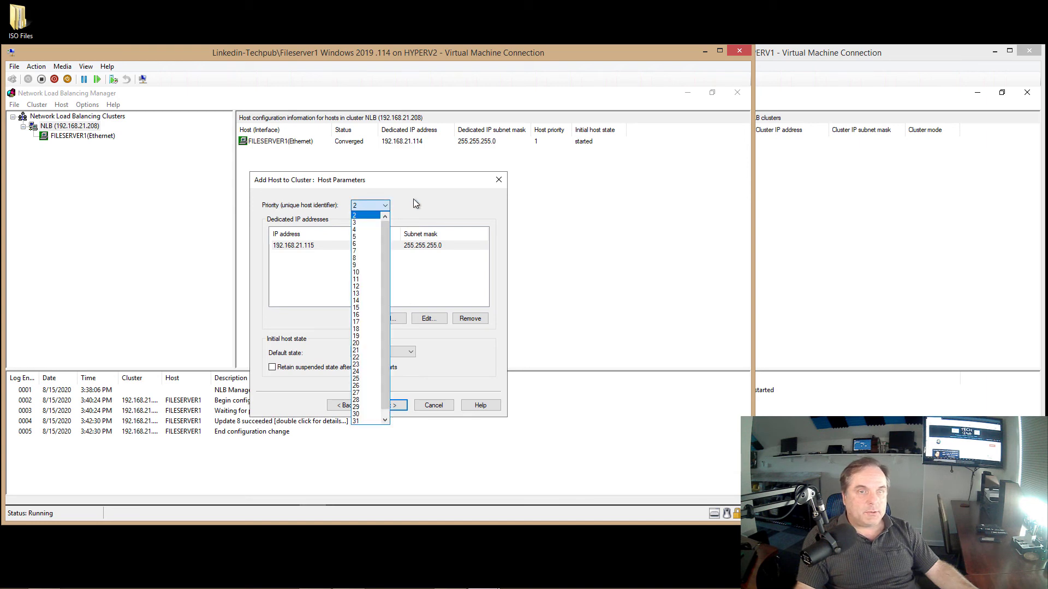
pyautogui.click(413, 200)
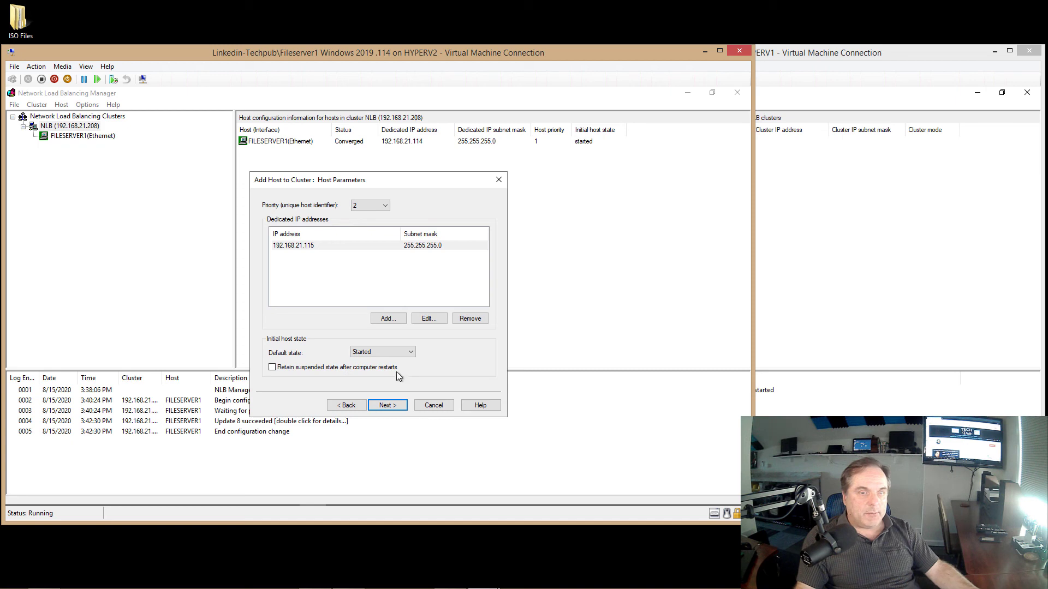
pyautogui.click(385, 405)
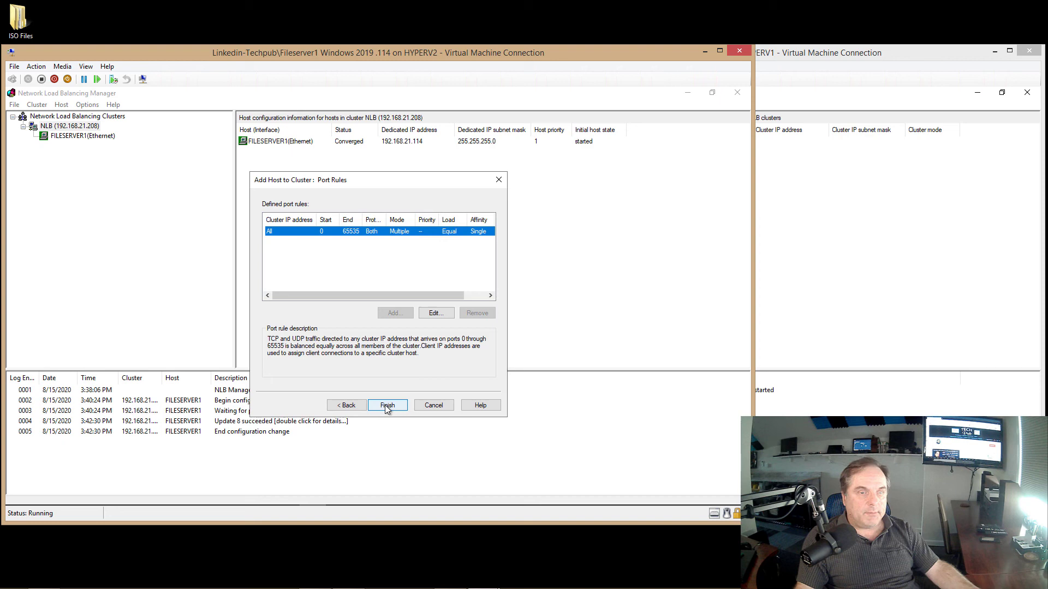
# - Finish adding FILESERVER2 and view its port rules once both hosts converge
pyautogui.click(386, 406)
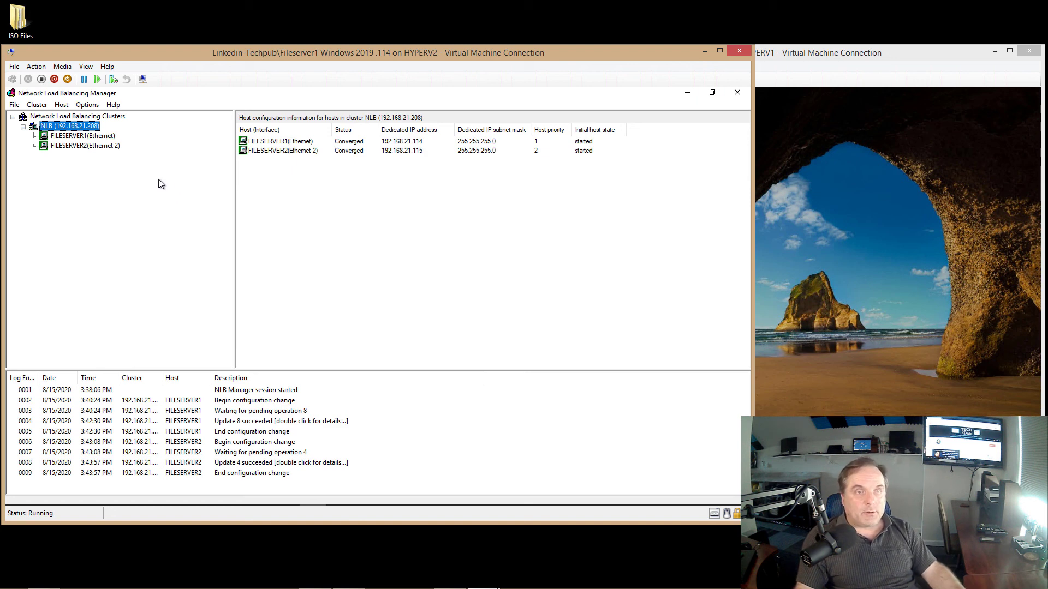
pyautogui.click(86, 146)
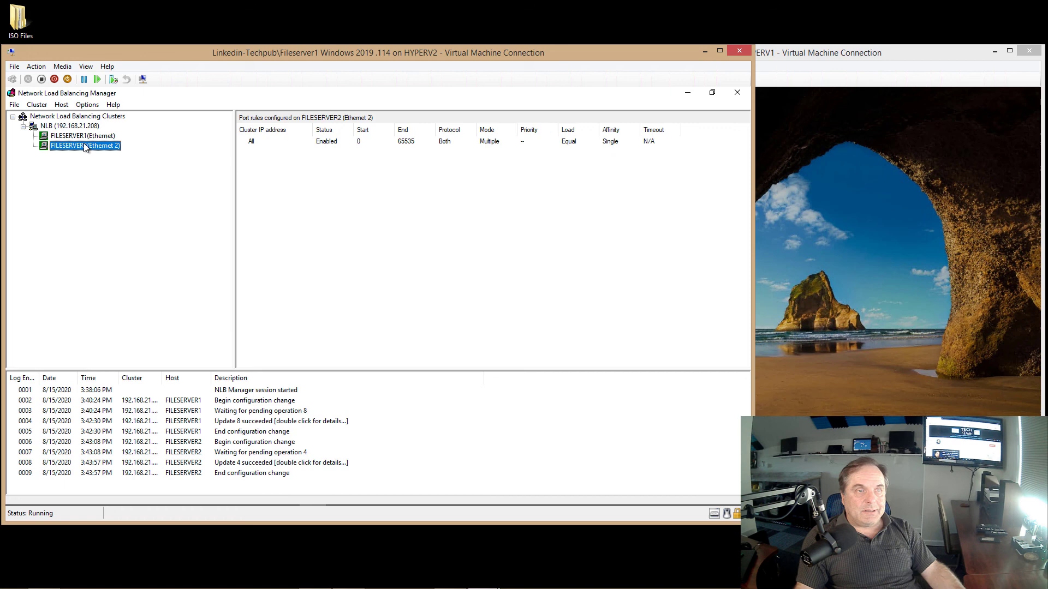